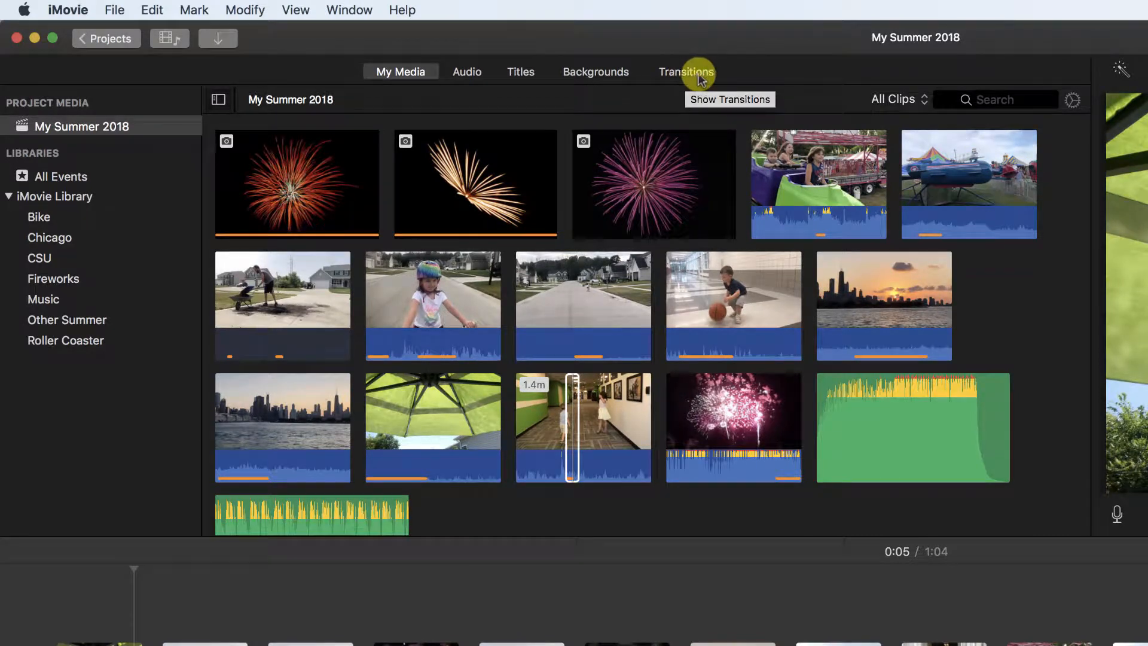
# Step: Add a Cross Dissolve transition between the first and second clips and another between the second and third clips
pyautogui.click(684, 73)
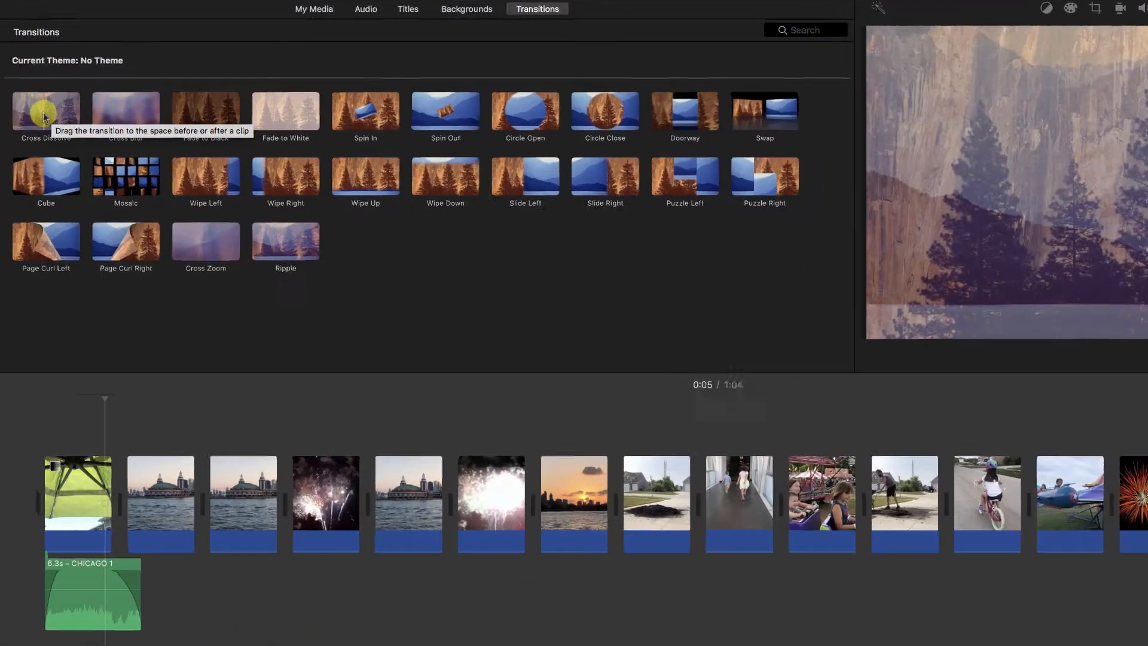
pyautogui.moveTo(41, 129); pyautogui.dragTo(120, 398)
pyautogui.moveTo(189, 520); pyautogui.dragTo(152, 572)
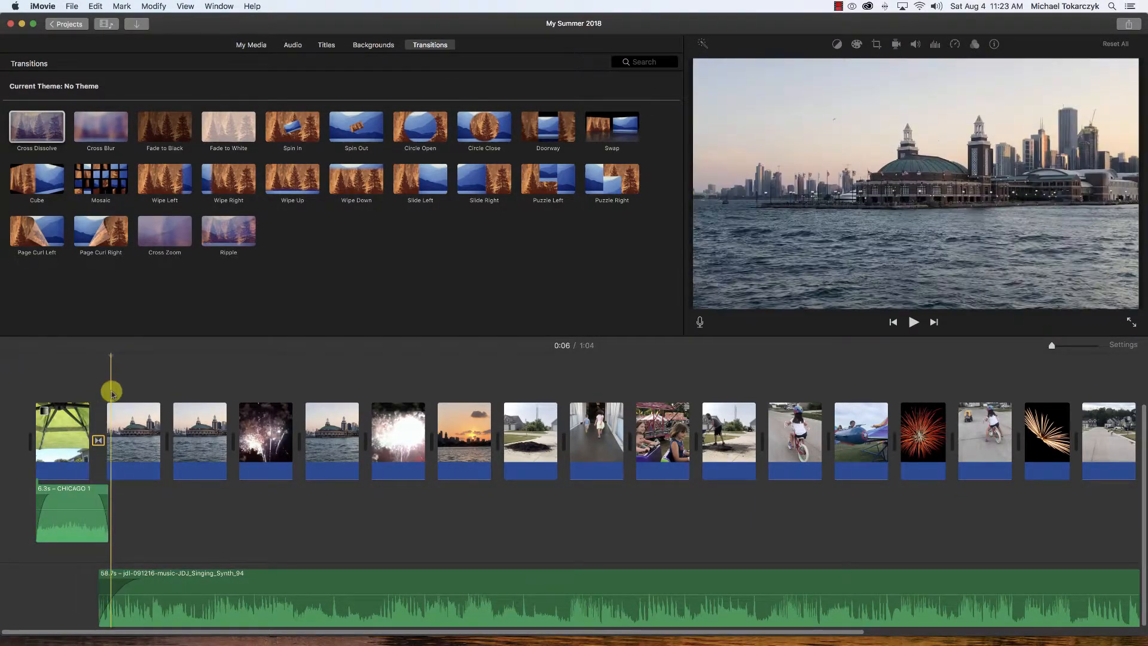
pyautogui.moveTo(28, 124); pyautogui.dragTo(156, 426)
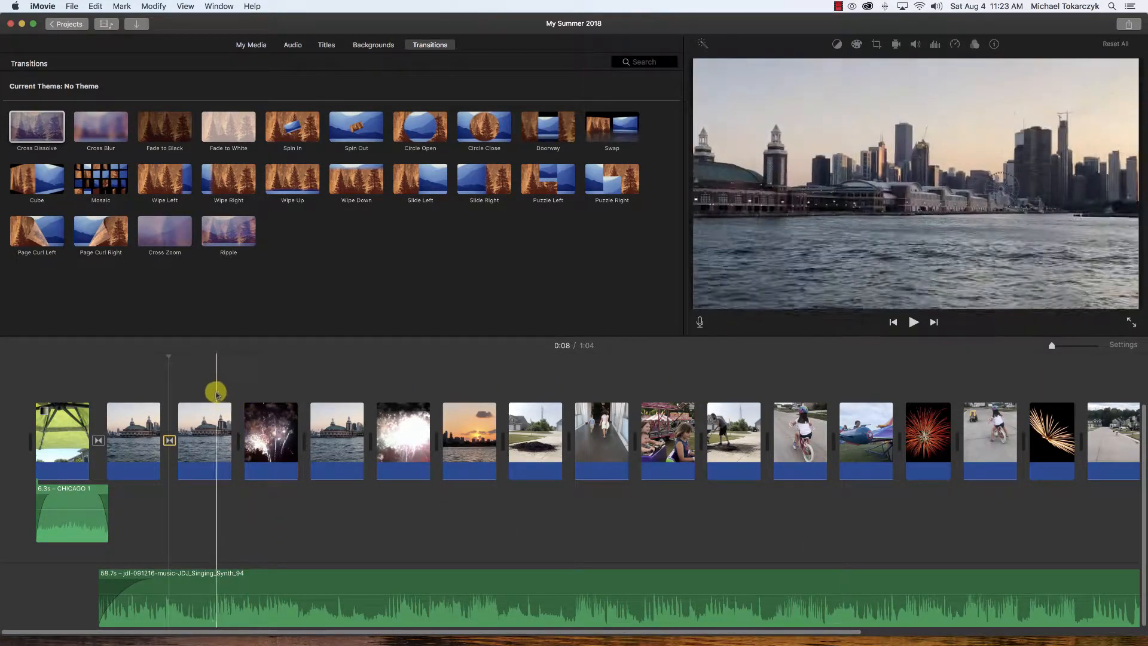
# Step: Select every clip from the third to the last in the timeline and apply Cross Dissolve to all of them
pyautogui.moveTo(212, 389); pyautogui.dragTo(905, 478)
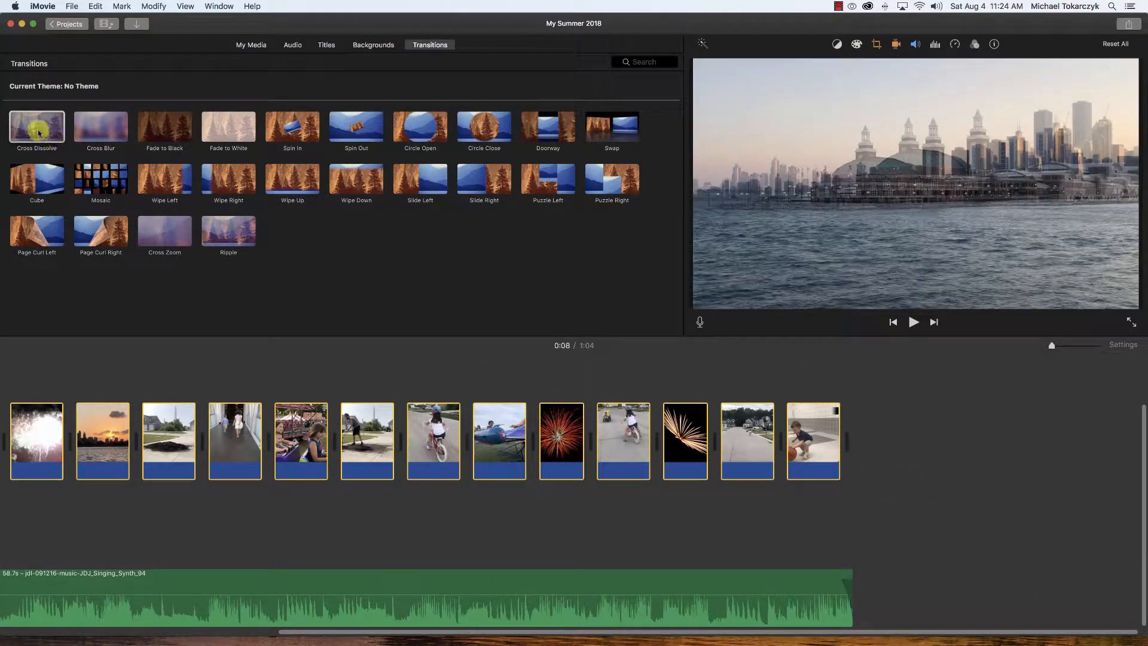
pyautogui.doubleClick(38, 132)
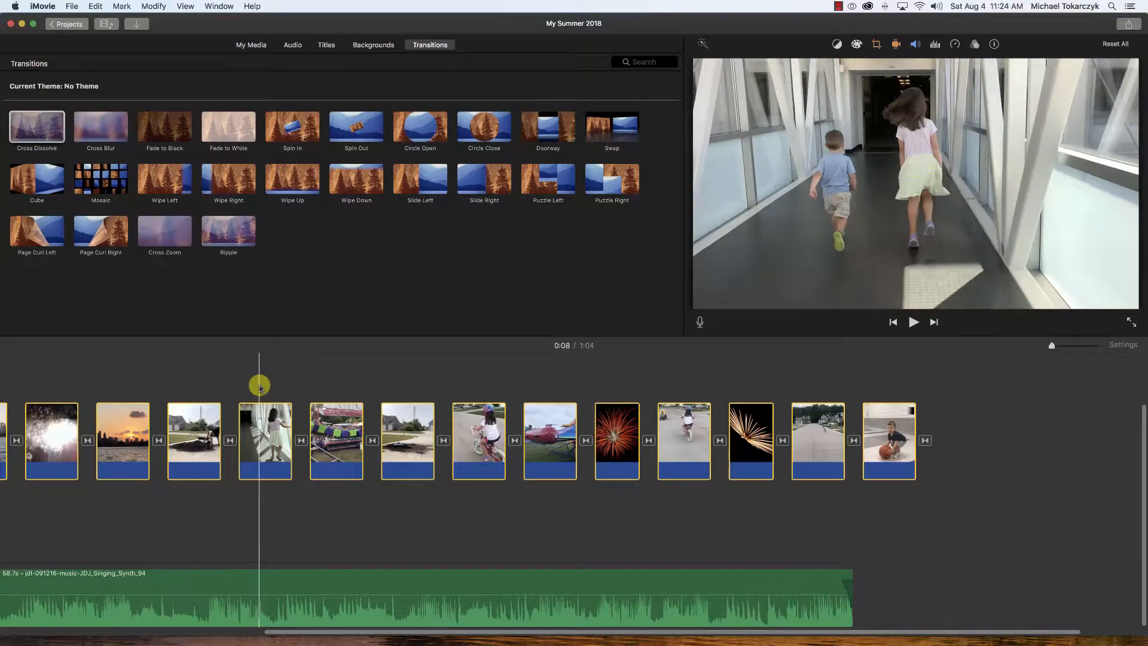
# Step: Set the duration of the Cross Dissolve between the fourth and fifth clips to 3.0 seconds
pyautogui.hscroll(-6, 257, 418)
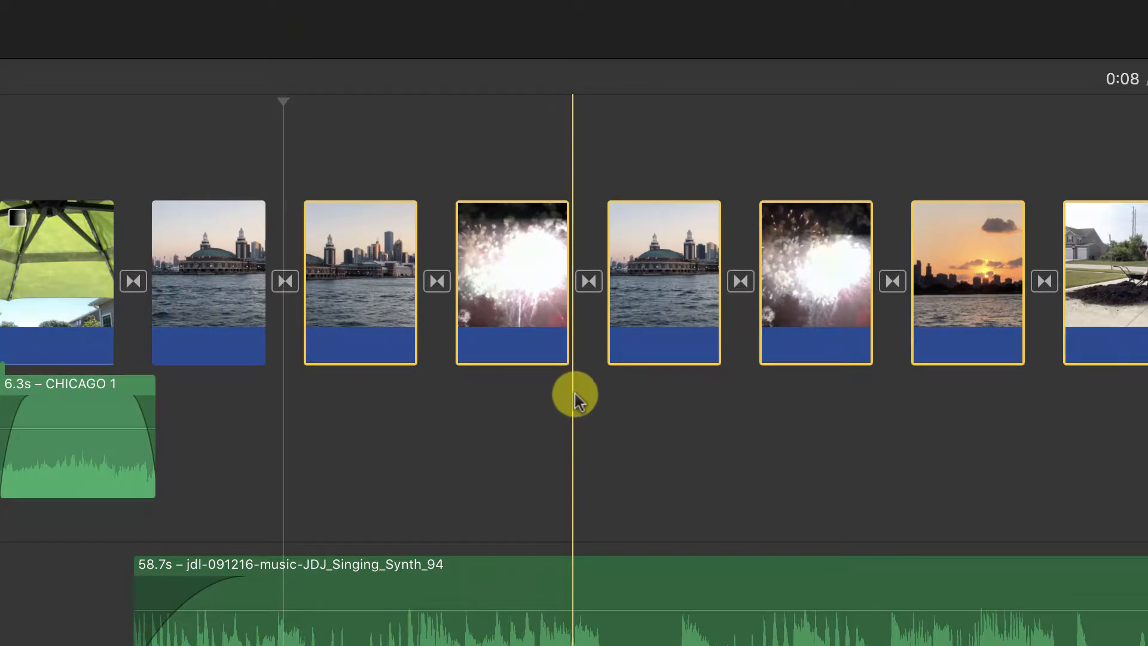
pyautogui.doubleClick(590, 283)
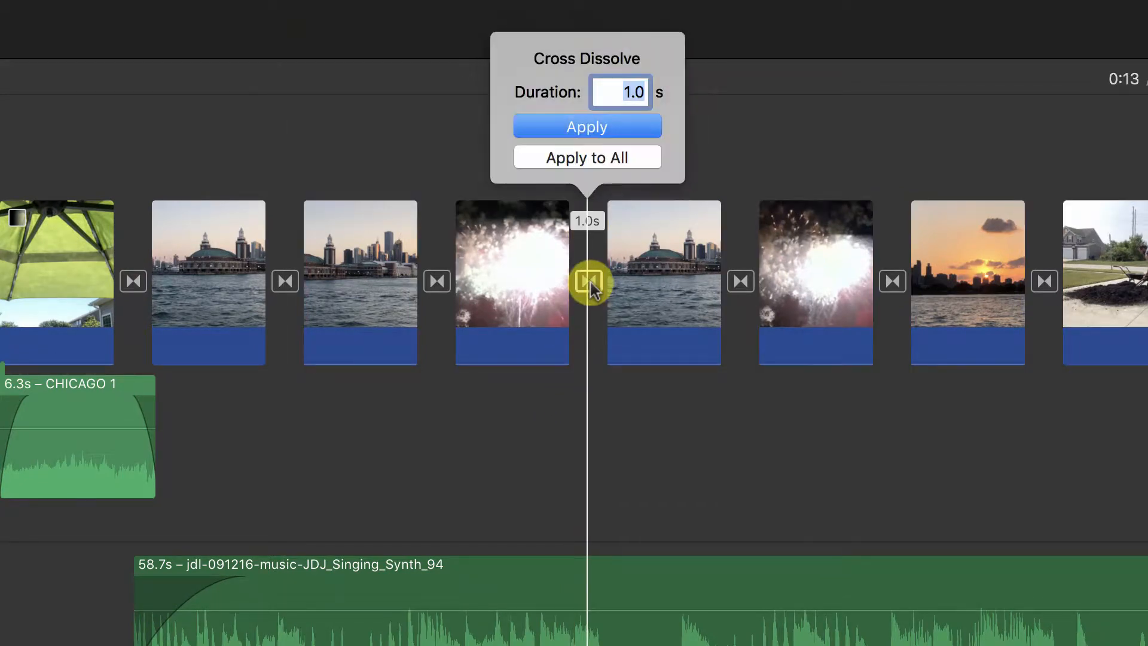
pyautogui.click(636, 122)
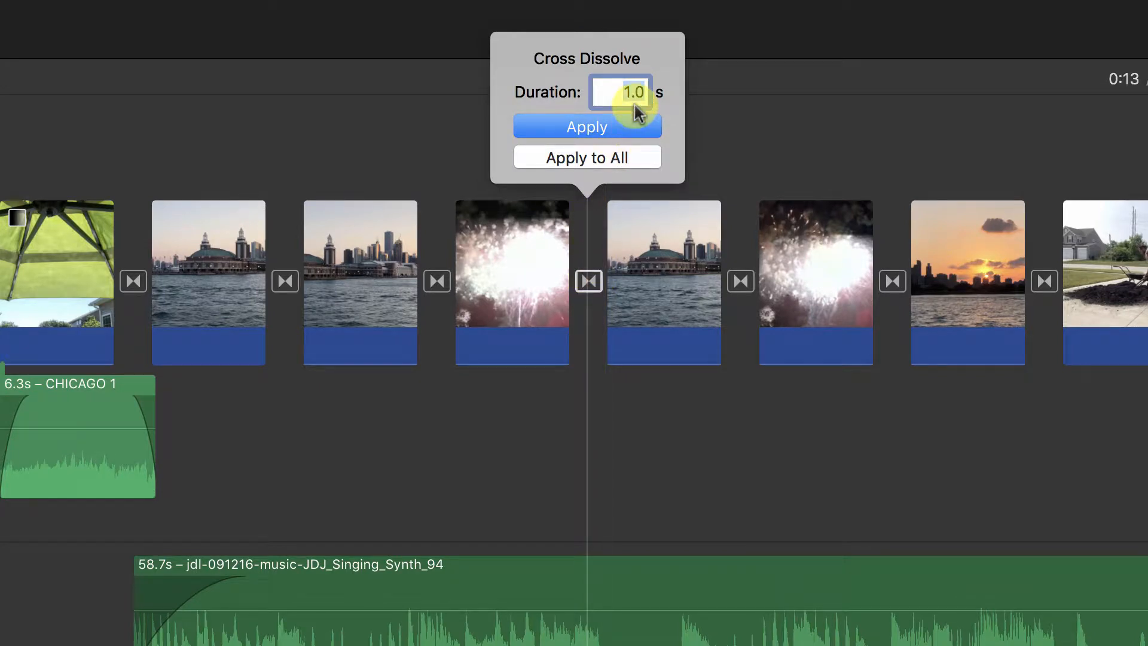
pyautogui.click(593, 286)
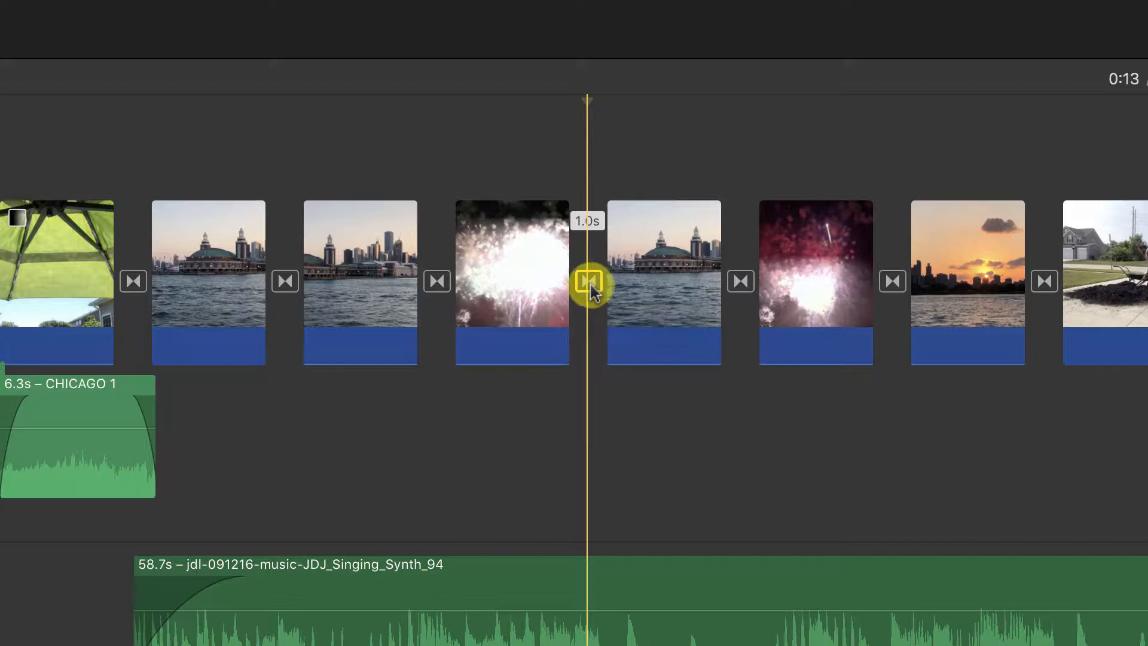
pyautogui.click(622, 278)
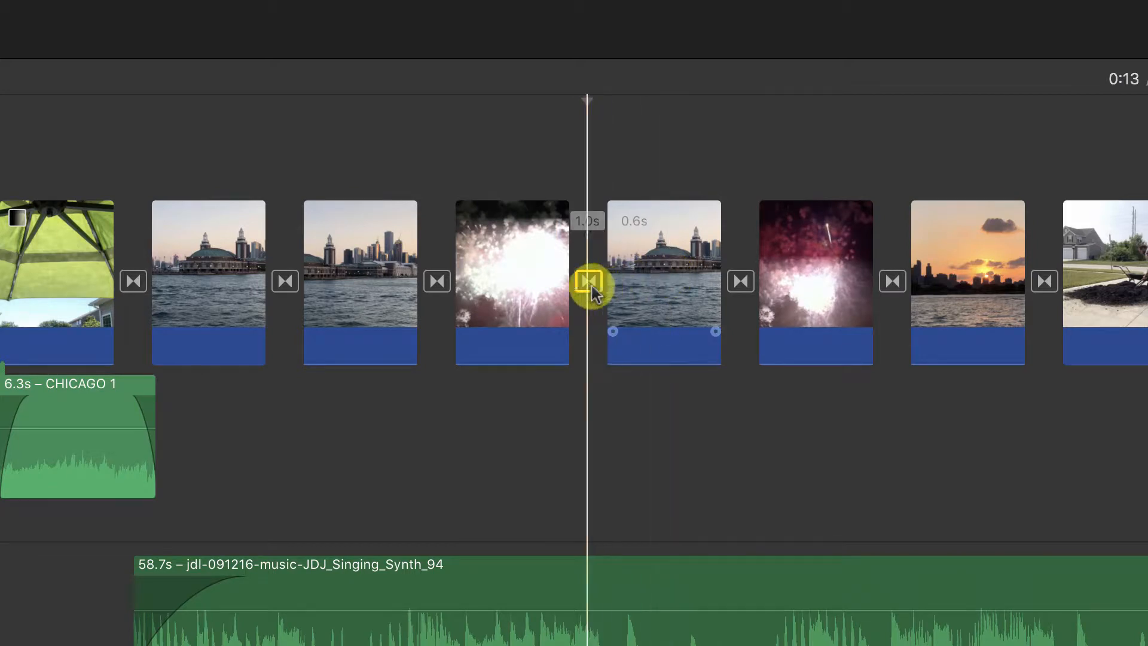
pyautogui.doubleClick(589, 284)
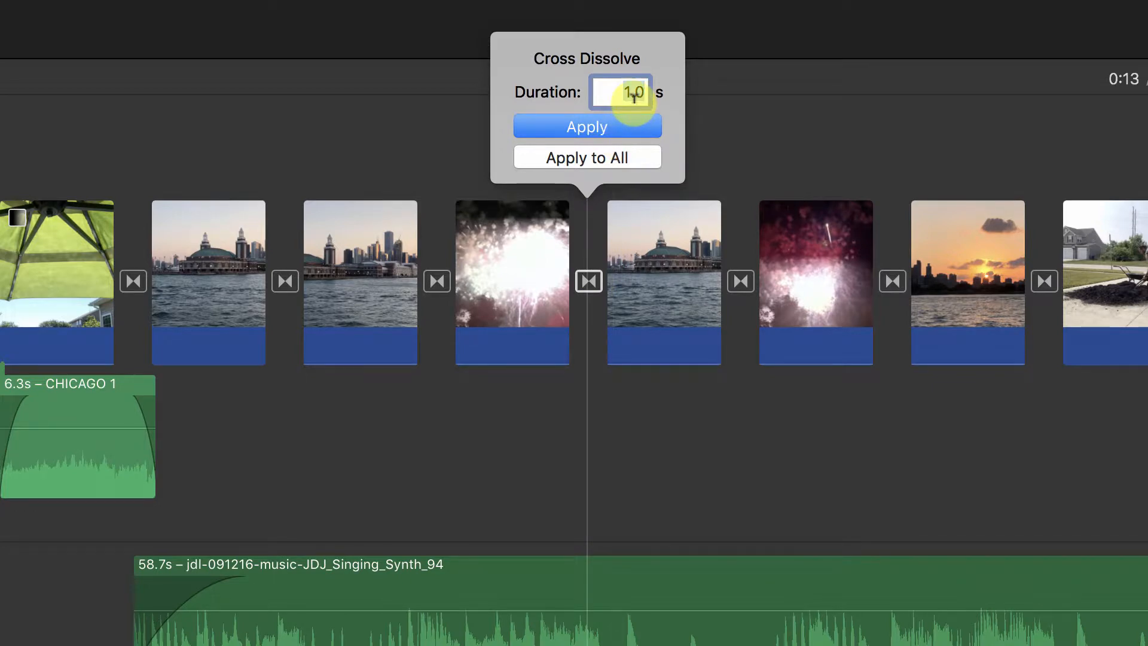
pyautogui.write('3.0')
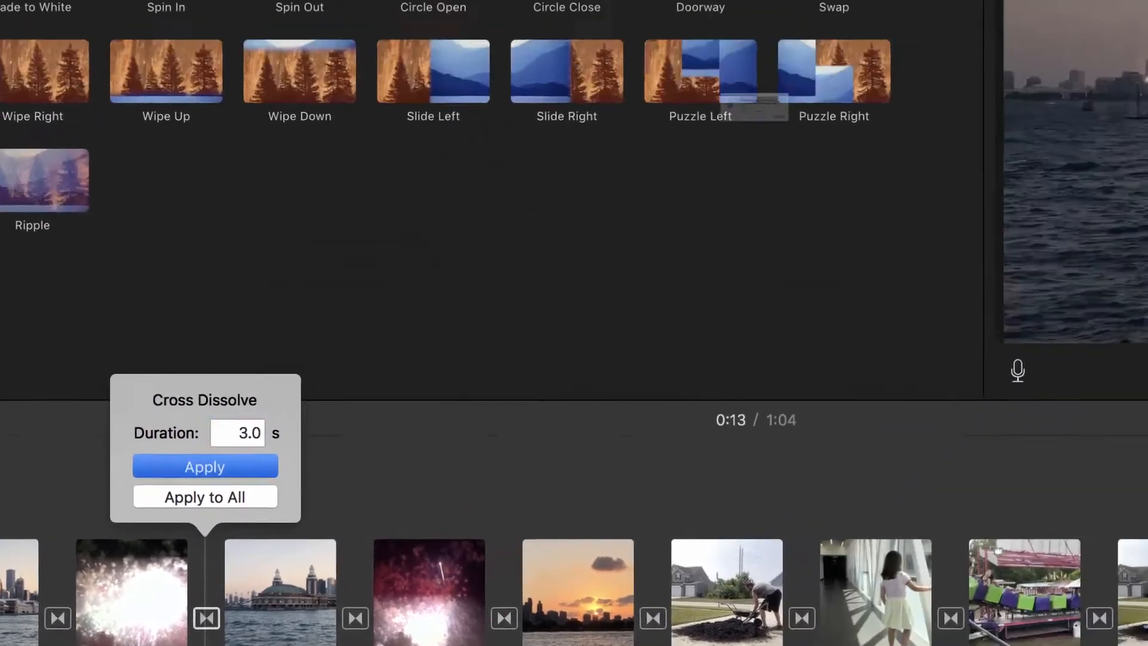
pyautogui.press('Return')
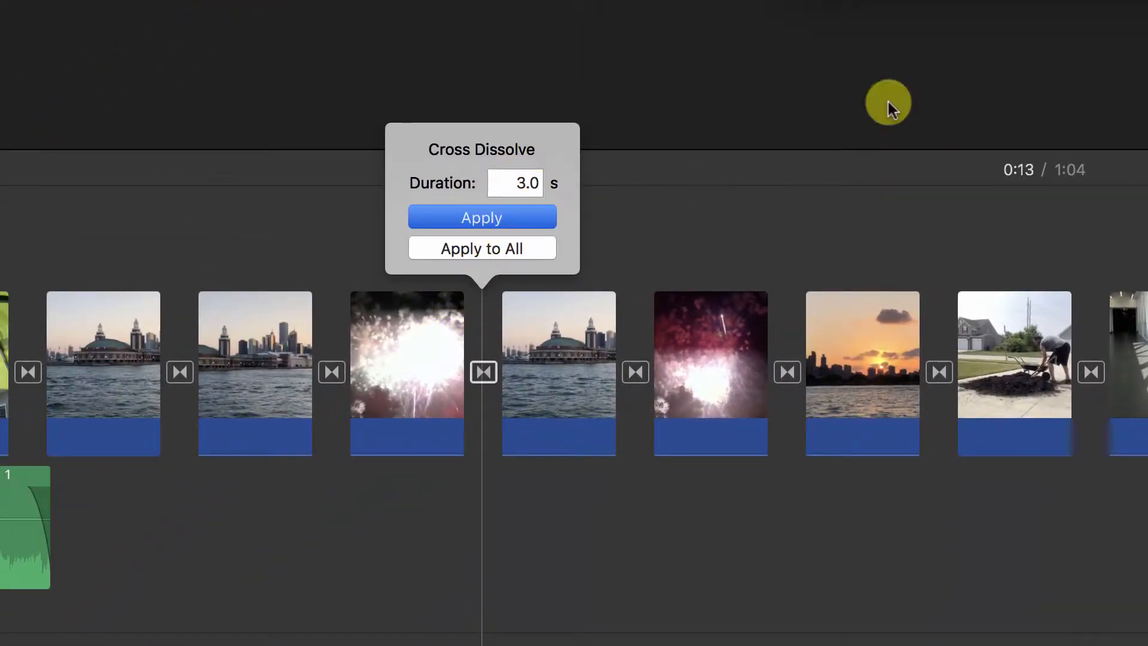
# Step: Restore the duration of the Cross Dissolve between the fourth and fifth clips to 1.0 second
pyautogui.write('1')
pyautogui.press('Tab')
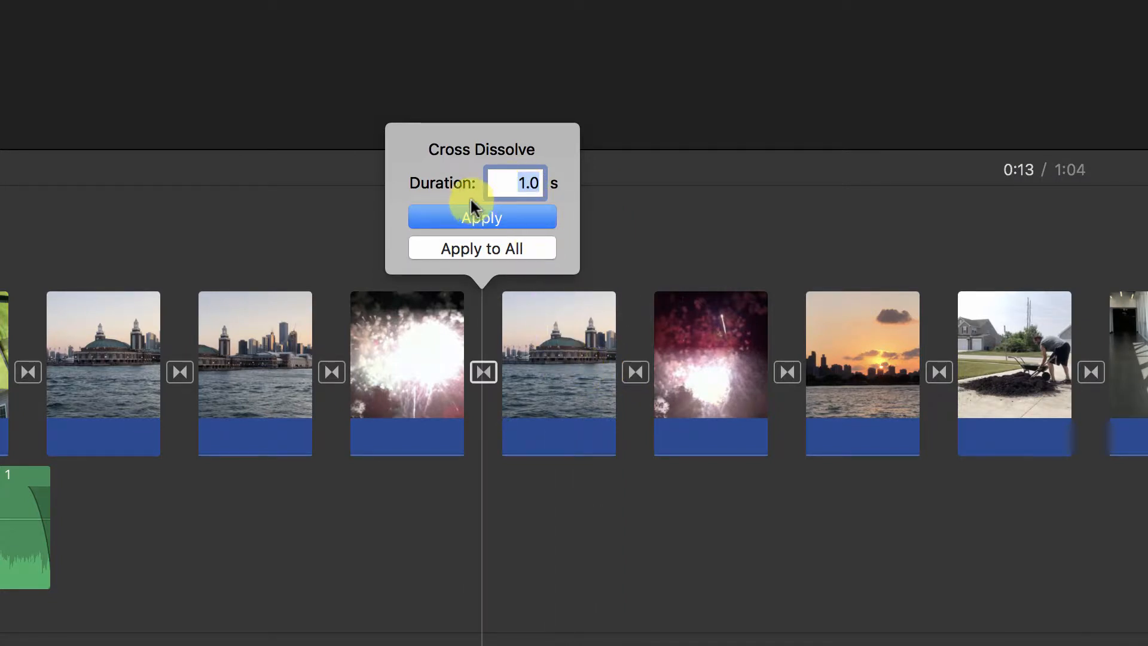
pyautogui.click(648, 205)
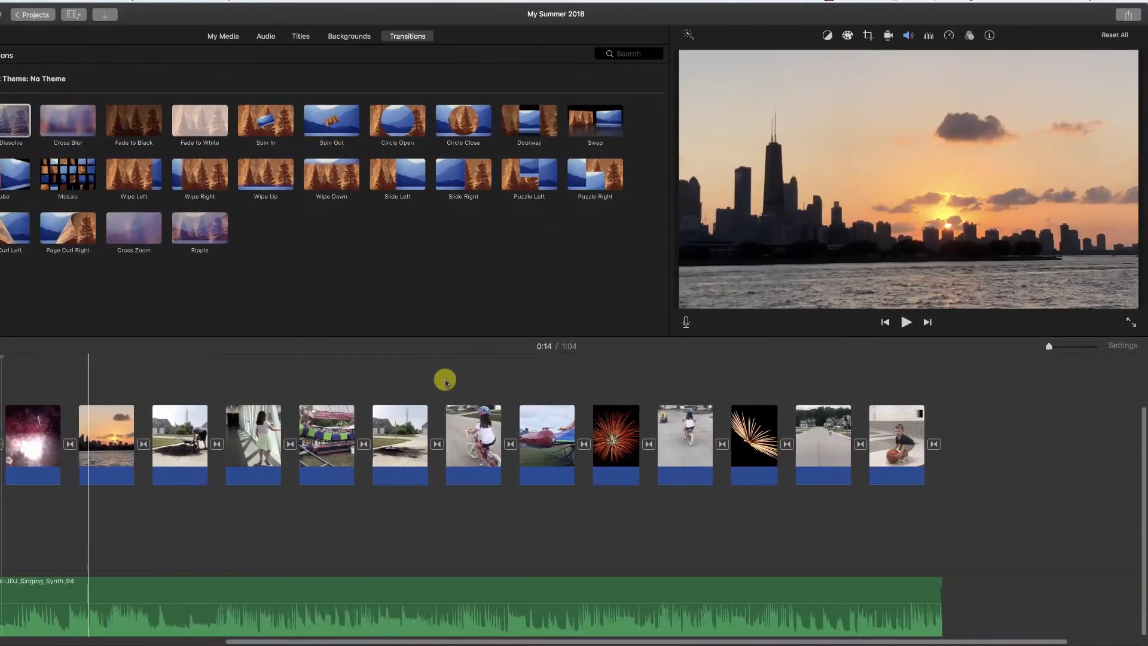
# Step: Replace the Cross Dissolve after the final basketball clip with a Fade to Black transition
pyautogui.hscroll(3, 444, 381)
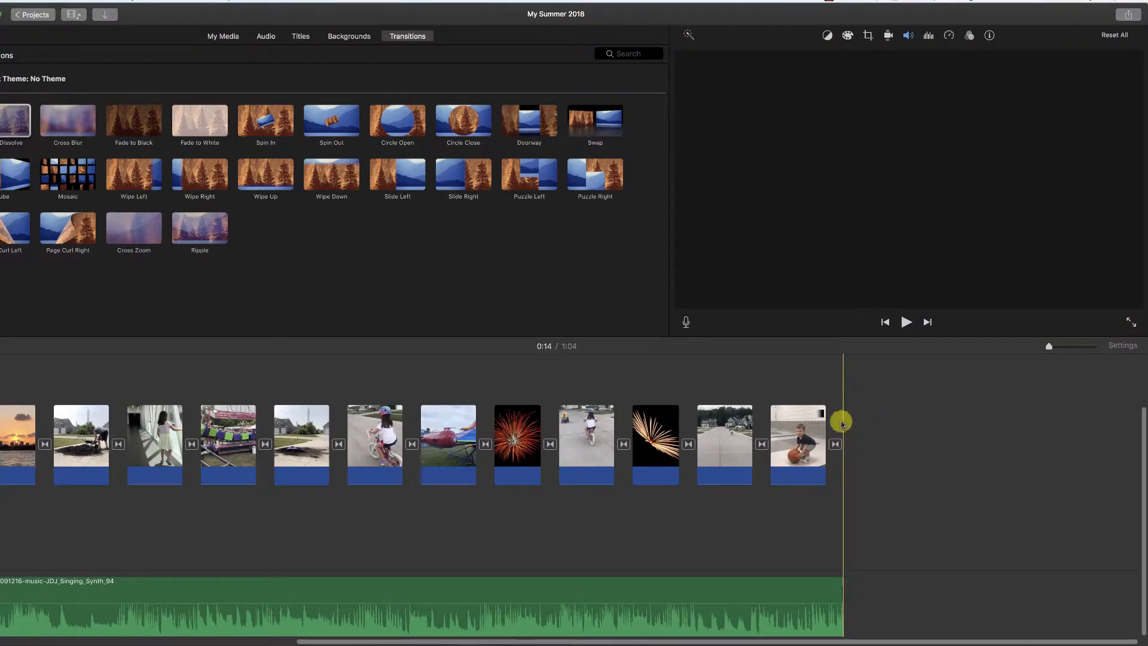
pyautogui.press('Delete')
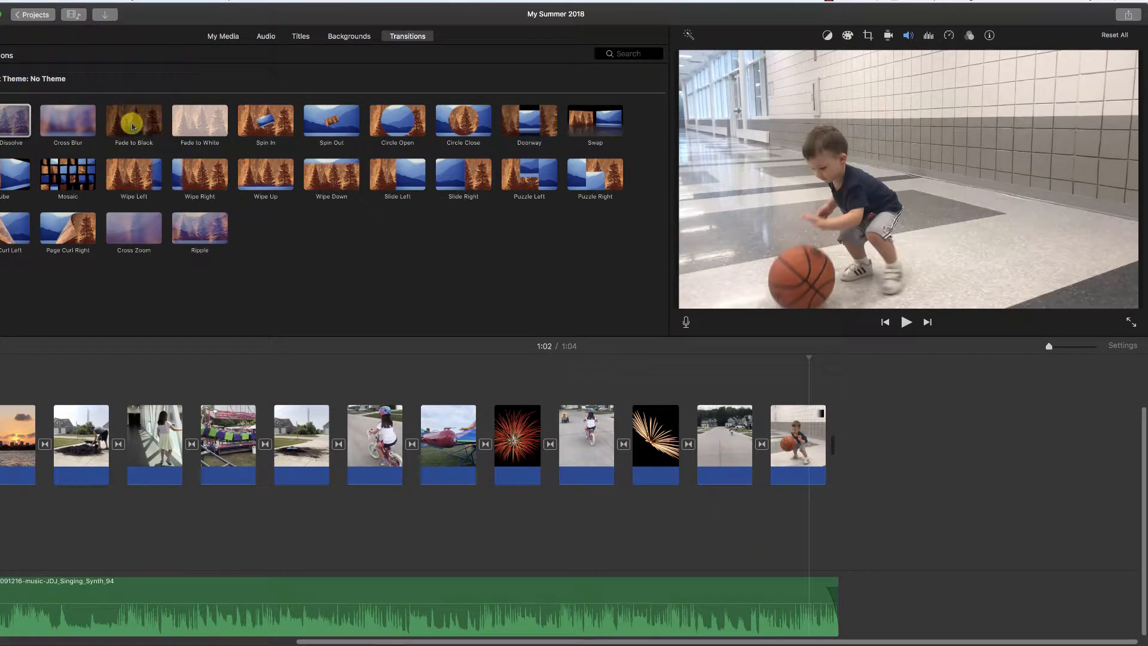
pyautogui.click(151, 128)
pyautogui.moveTo(151, 128); pyautogui.dragTo(818, 441)
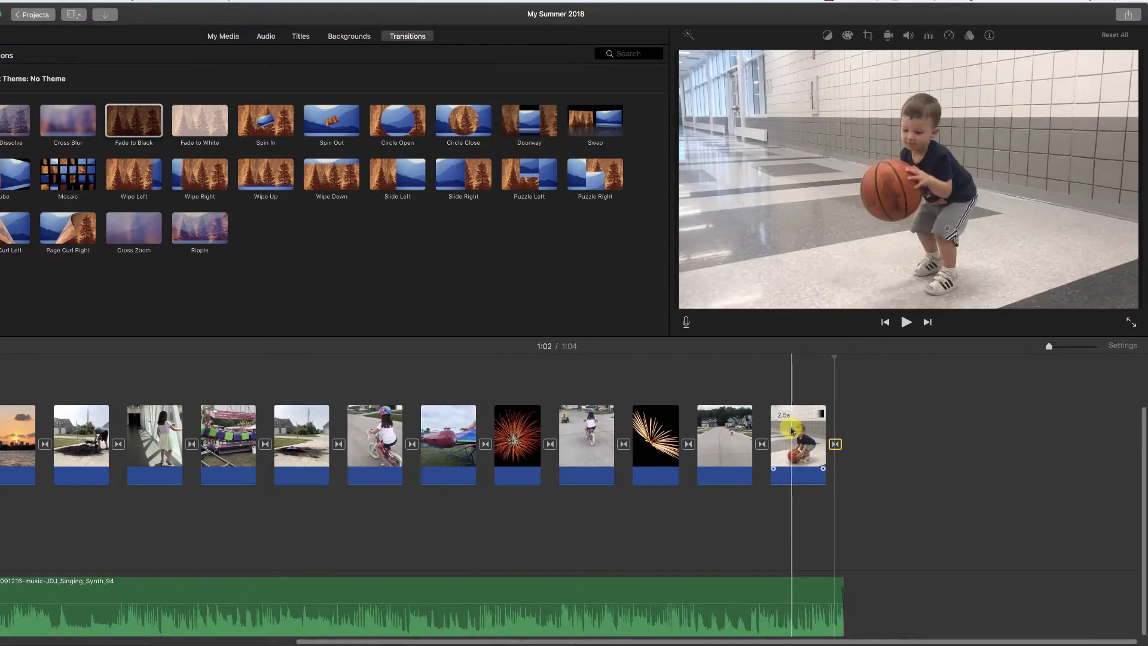
# Step: Set the closing Fade to Black's duration to 2.0 seconds and play back the ending
pyautogui.doubleClick(835, 443)
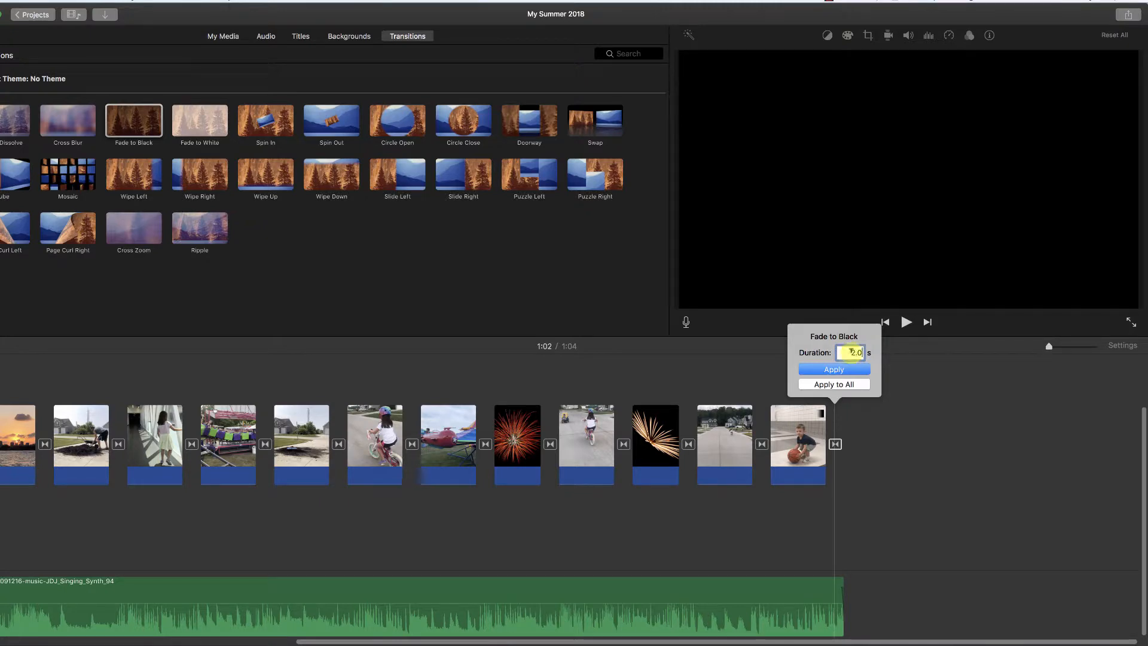
pyautogui.click(850, 377)
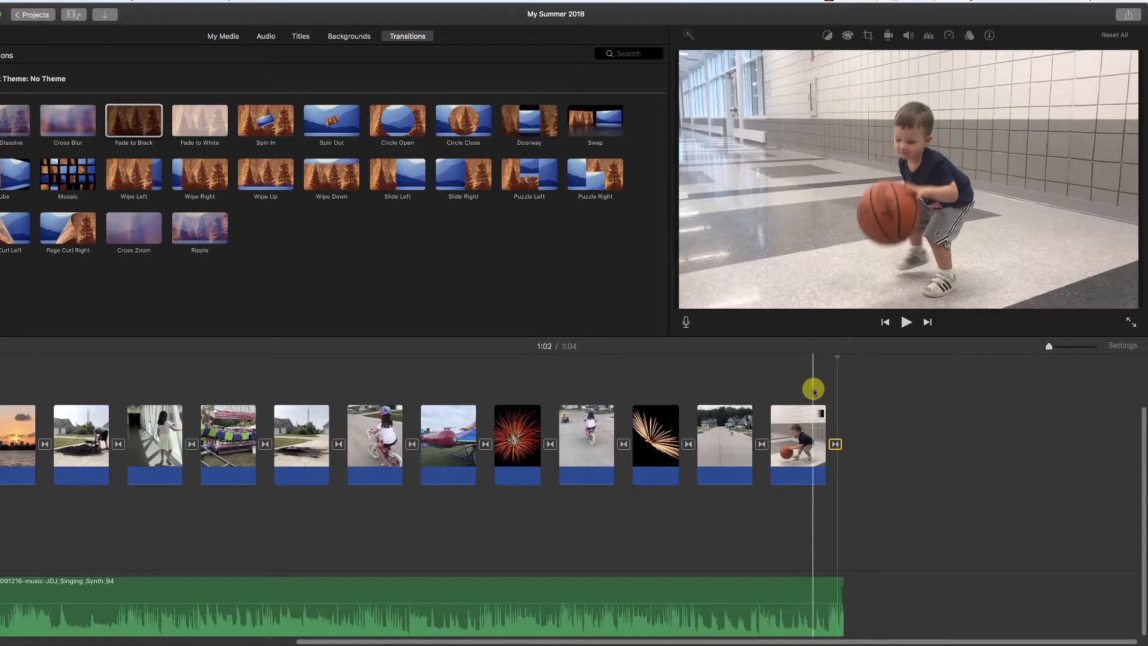
pyautogui.press('space')
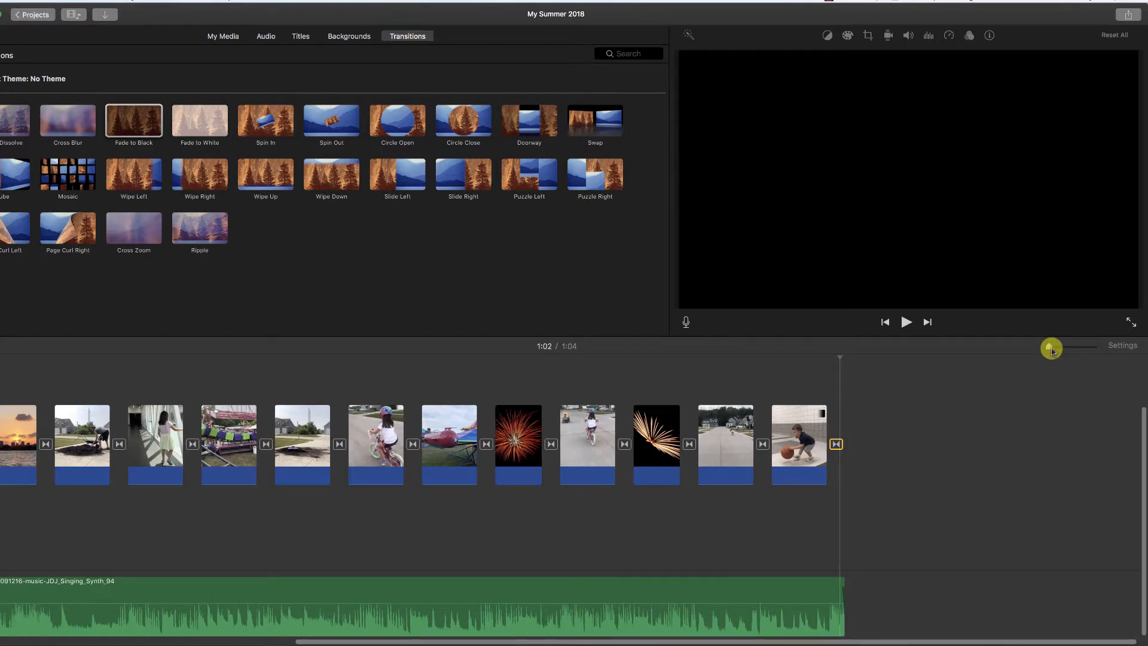
# Step: Trim the background music to finish with the closing Fade to Black, at about 57.5 seconds, and lengthen its fade-out
pyautogui.moveTo(1051, 349); pyautogui.dragTo(1086, 347)
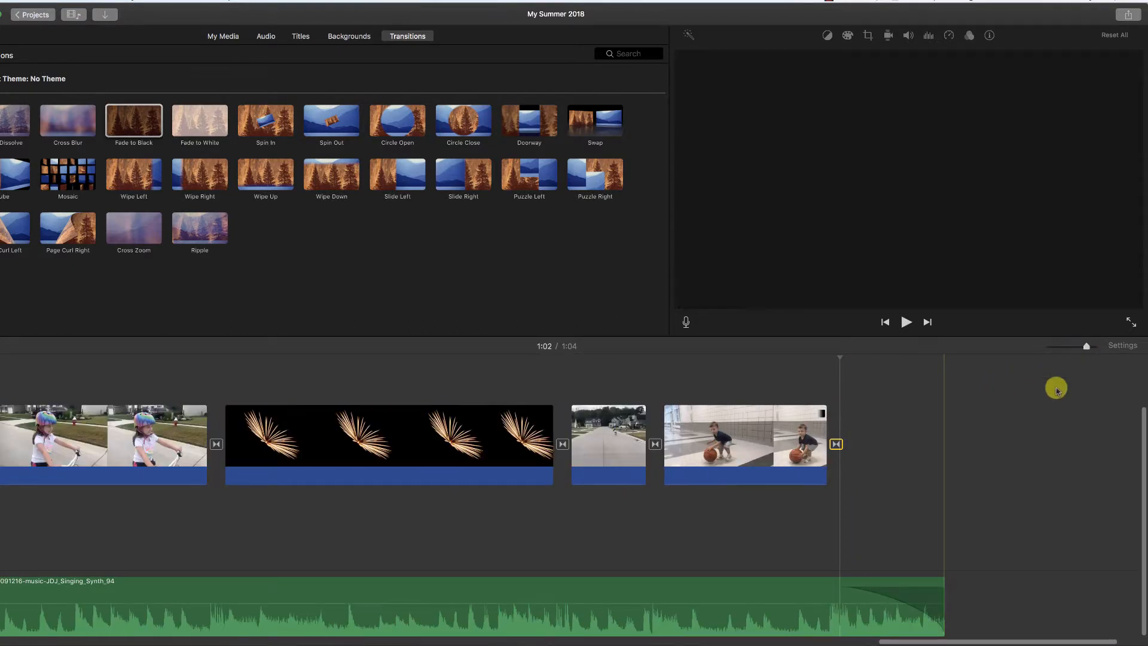
pyautogui.moveTo(947, 578); pyautogui.dragTo(841, 581)
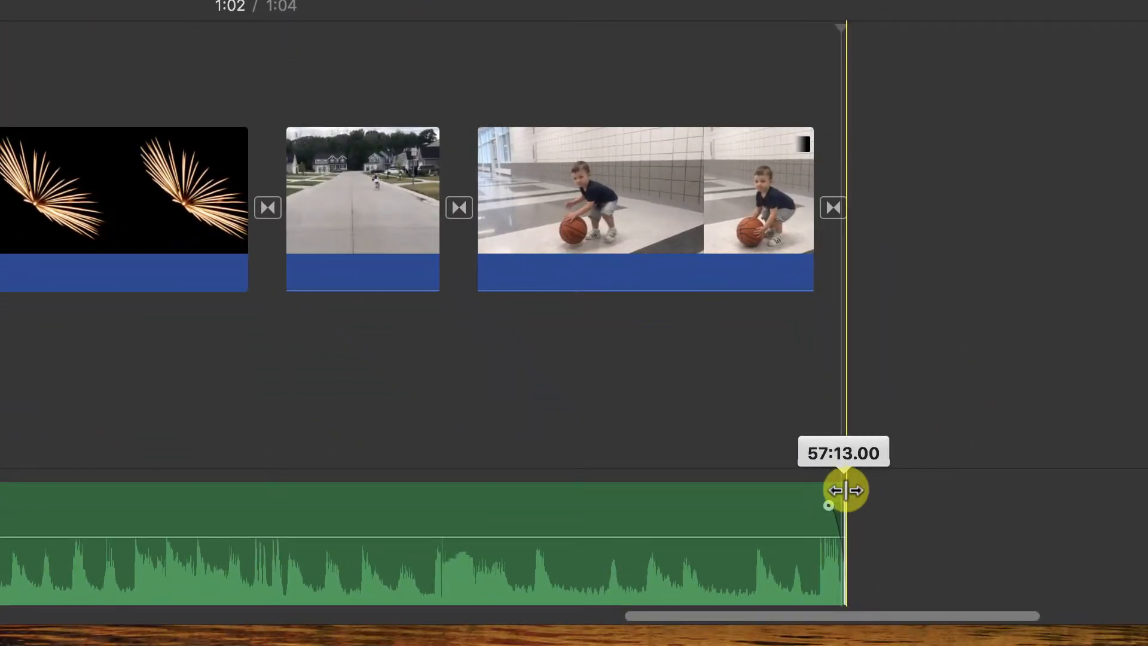
pyautogui.moveTo(846, 491); pyautogui.dragTo(768, 505)
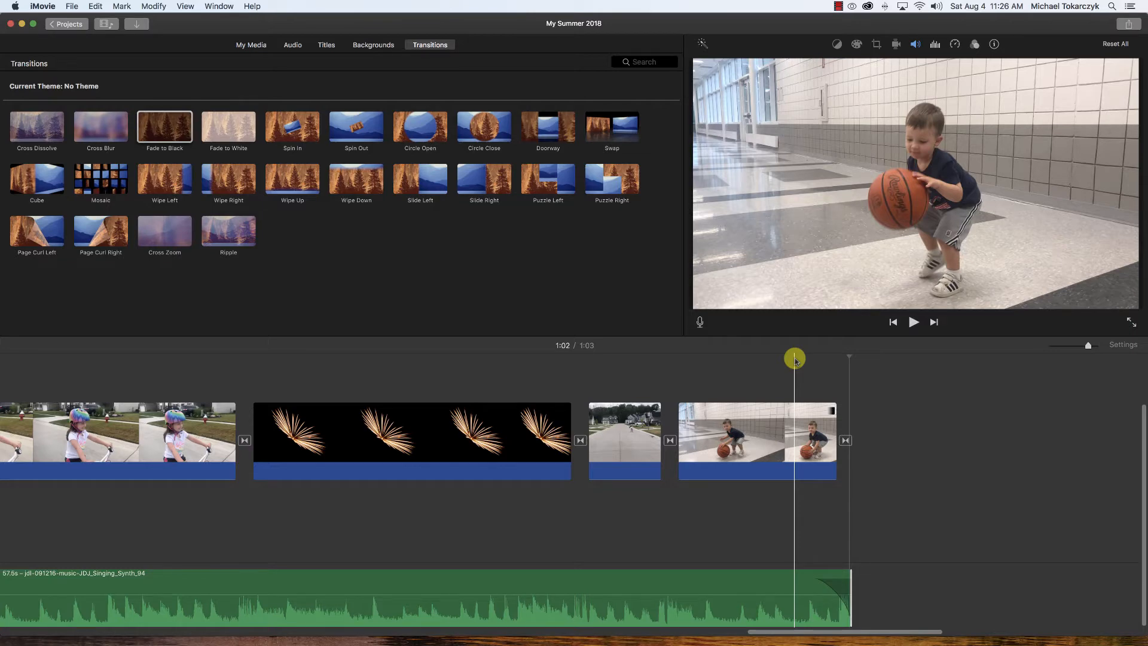
pyautogui.press('space')
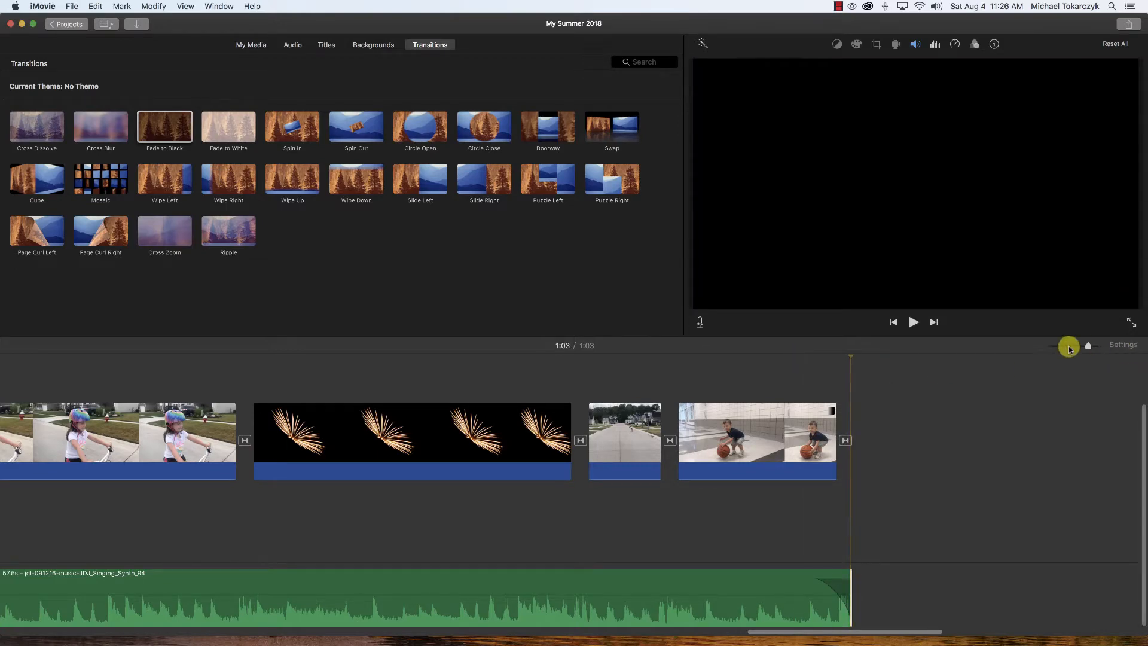
# Step: Return to the start of the timeline and show the project's media clips
pyautogui.moveTo(1089, 347); pyautogui.dragTo(1044, 344)
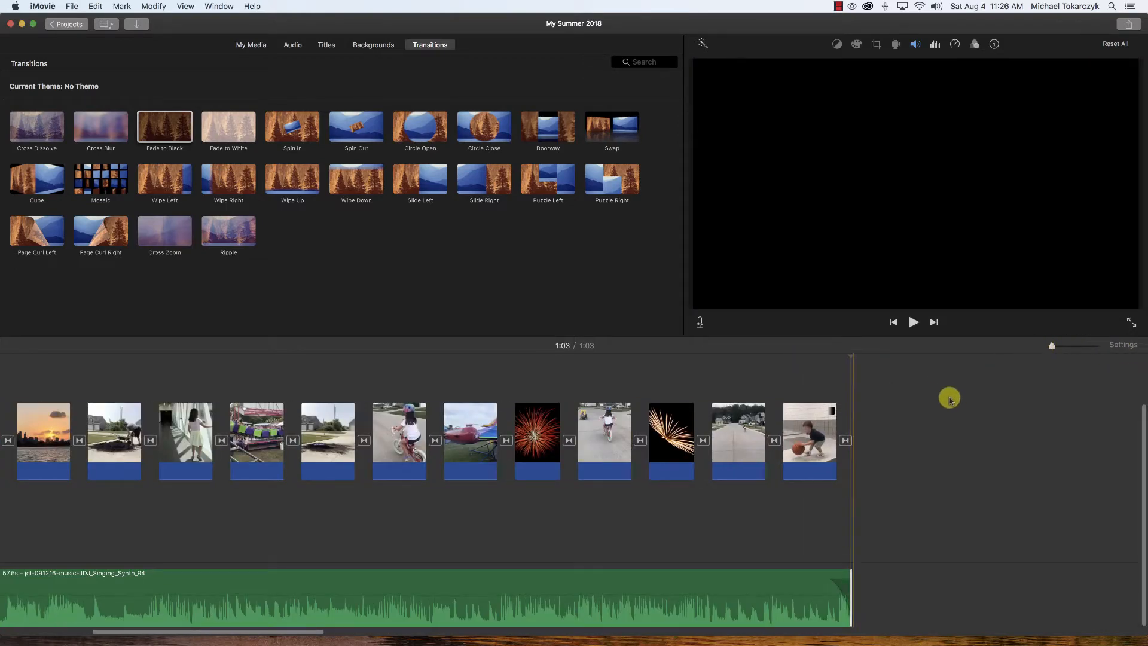
pyautogui.hscroll(-5, 476, 418)
pyautogui.hscroll(-2, 482, 413)
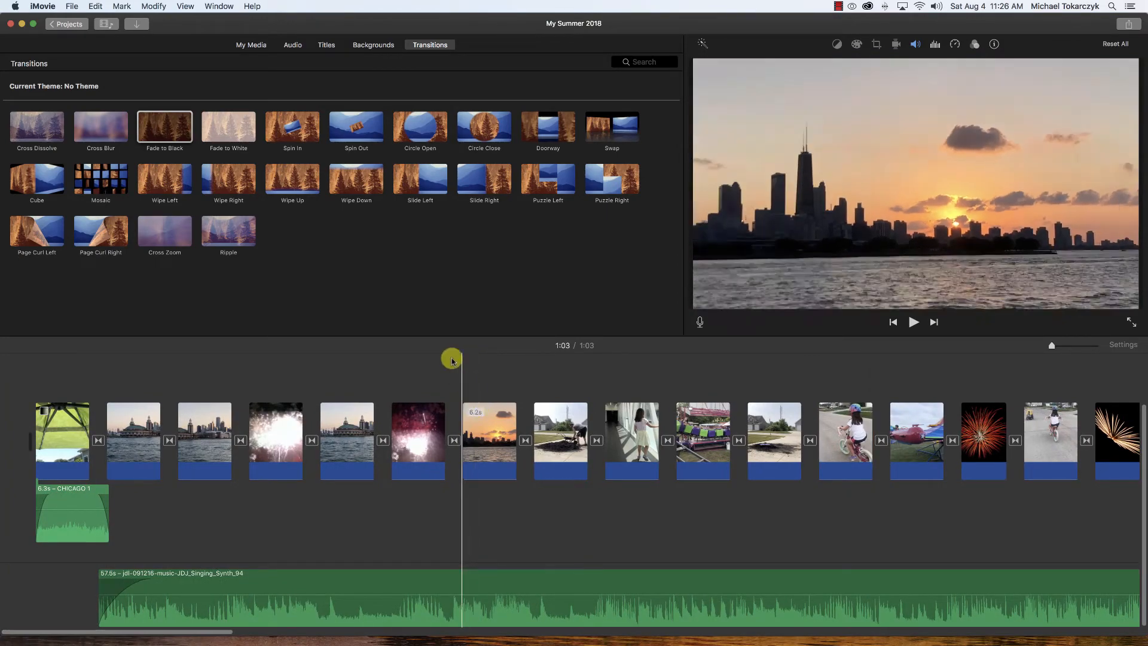
pyautogui.click(252, 47)
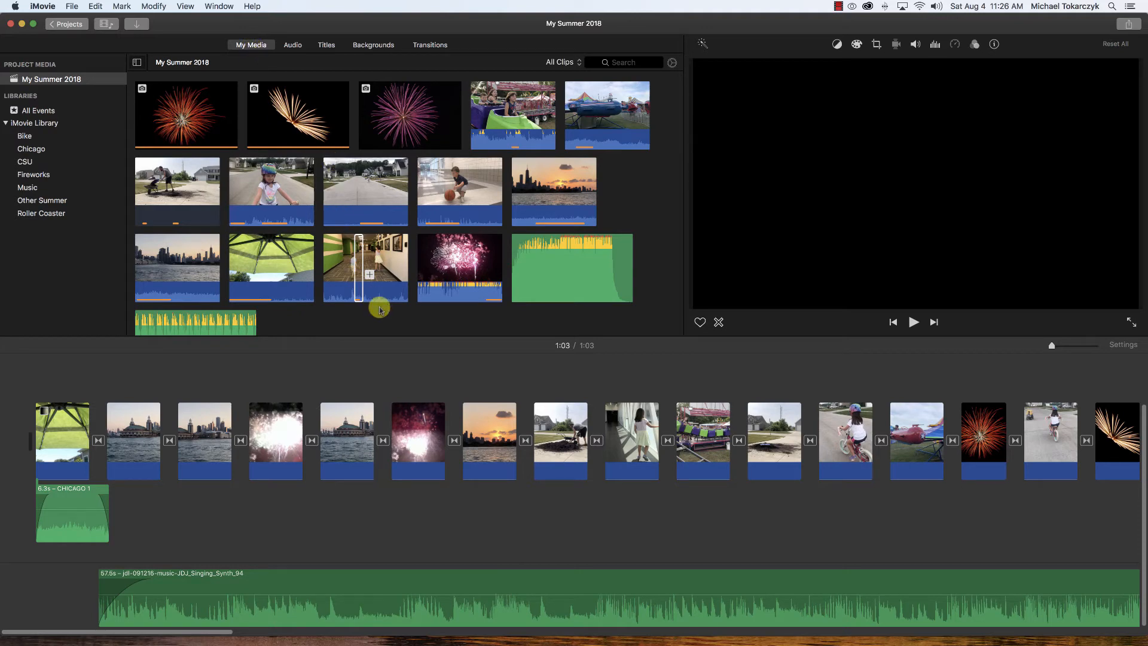